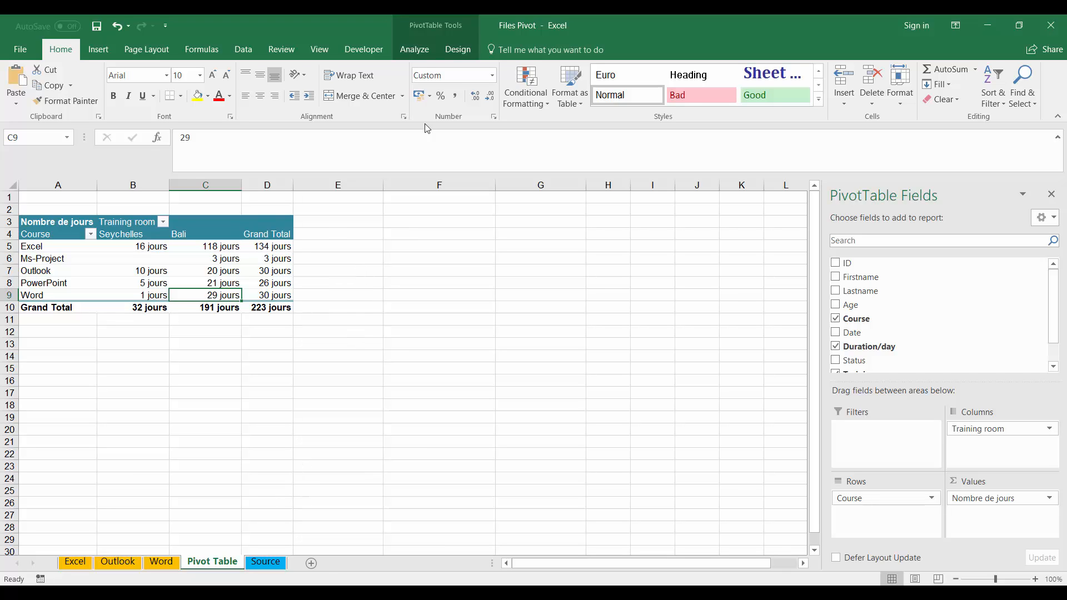
Step: Insert a 3-D Stacked Bar PivotChart based on the pivot table of training days by course and room
click(421, 53)
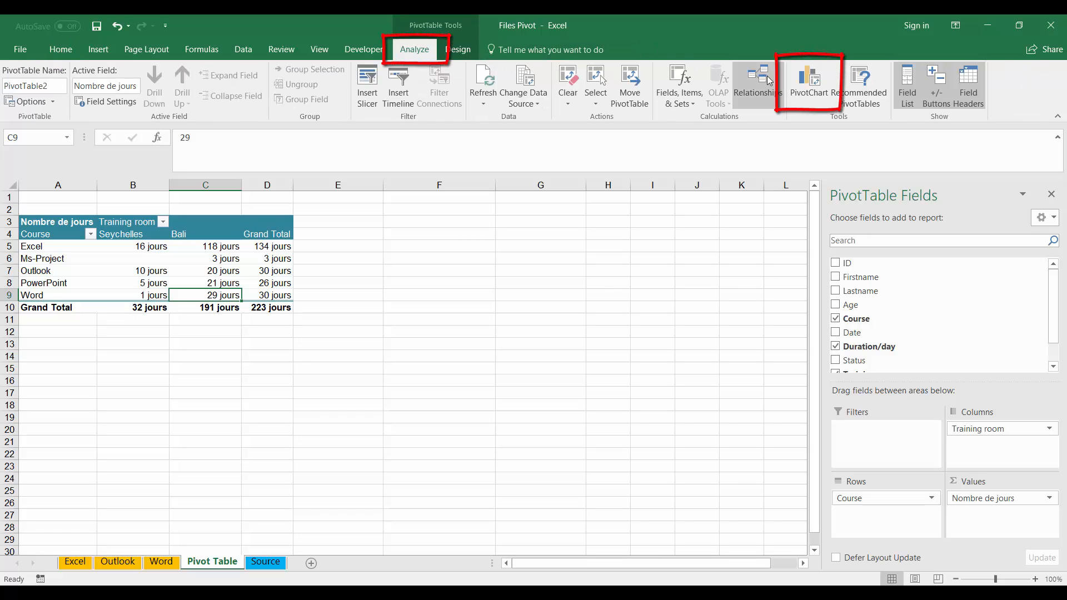
click(809, 92)
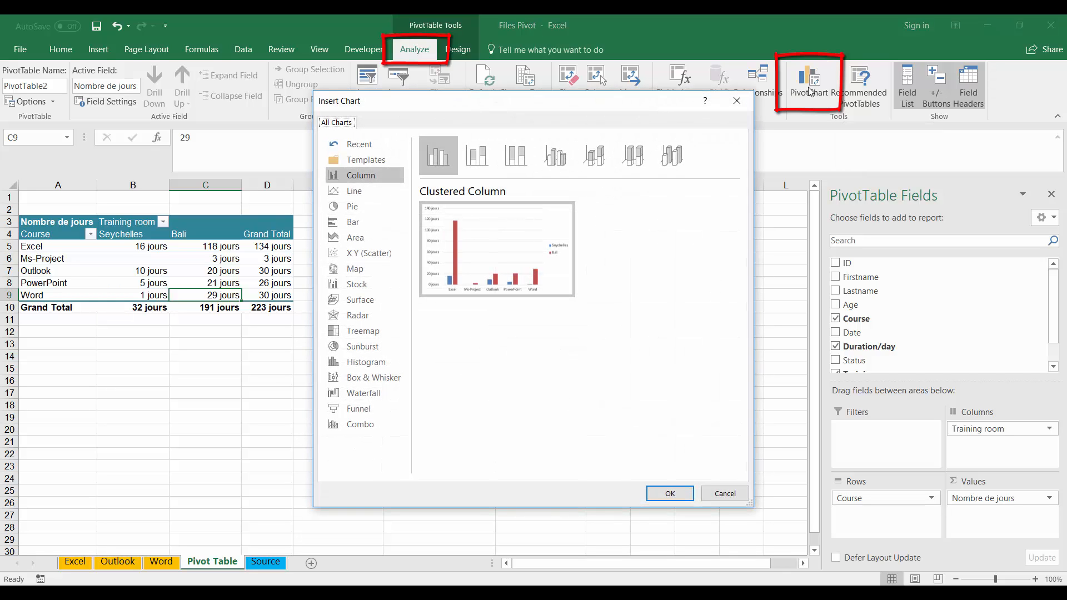
drag(521, 111, 554, 132)
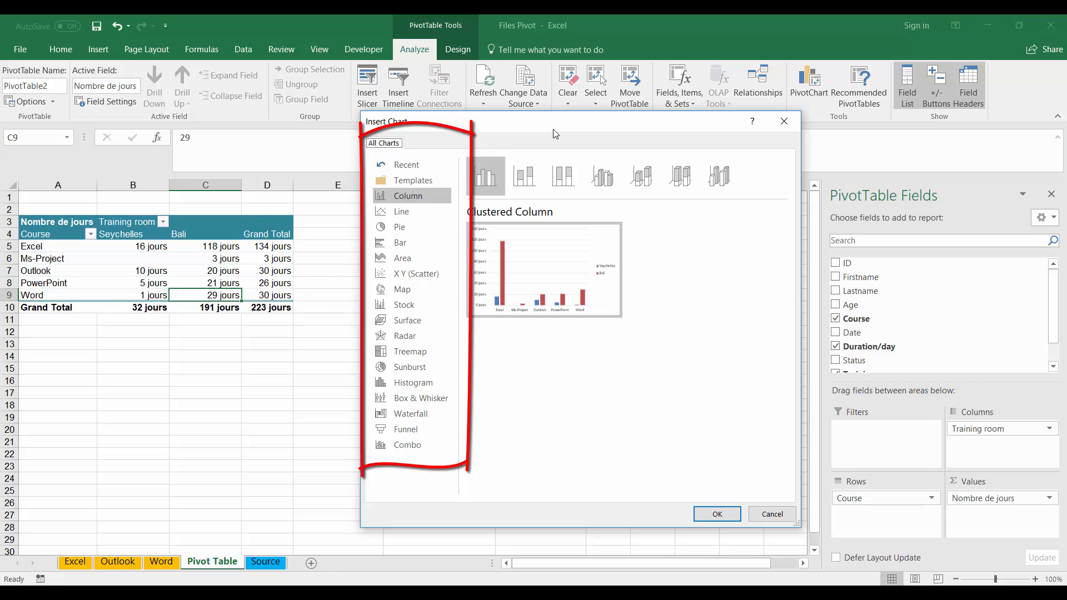
click(408, 290)
click(410, 304)
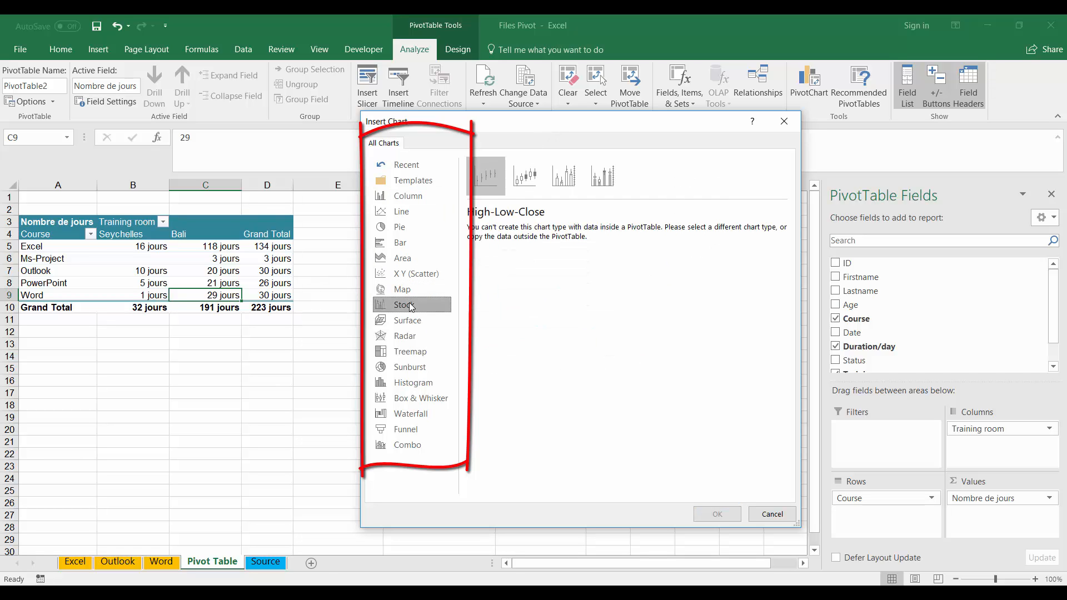
click(413, 231)
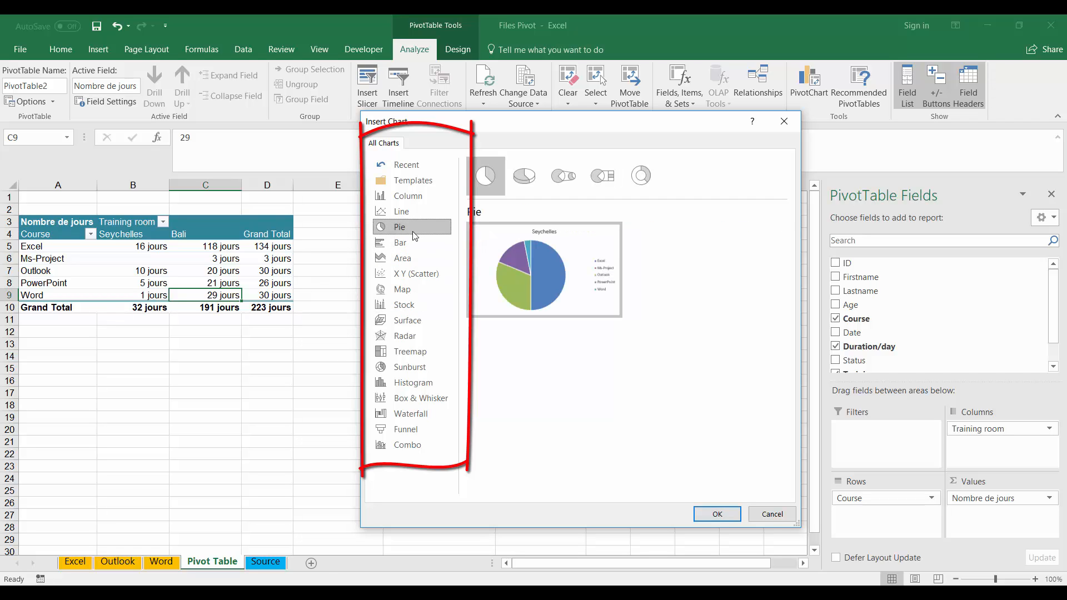
click(414, 245)
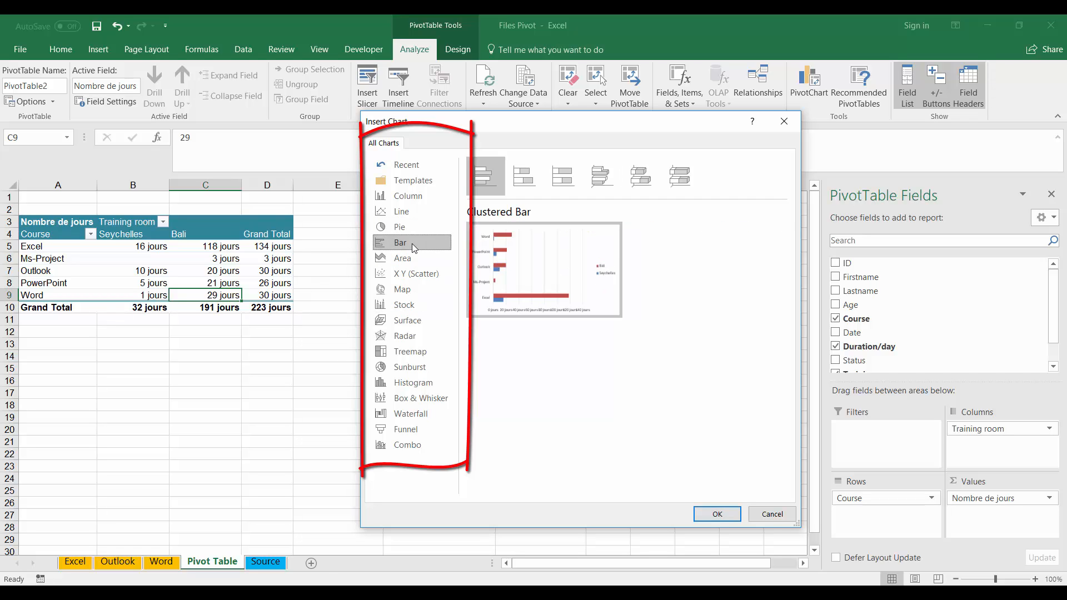
click(634, 189)
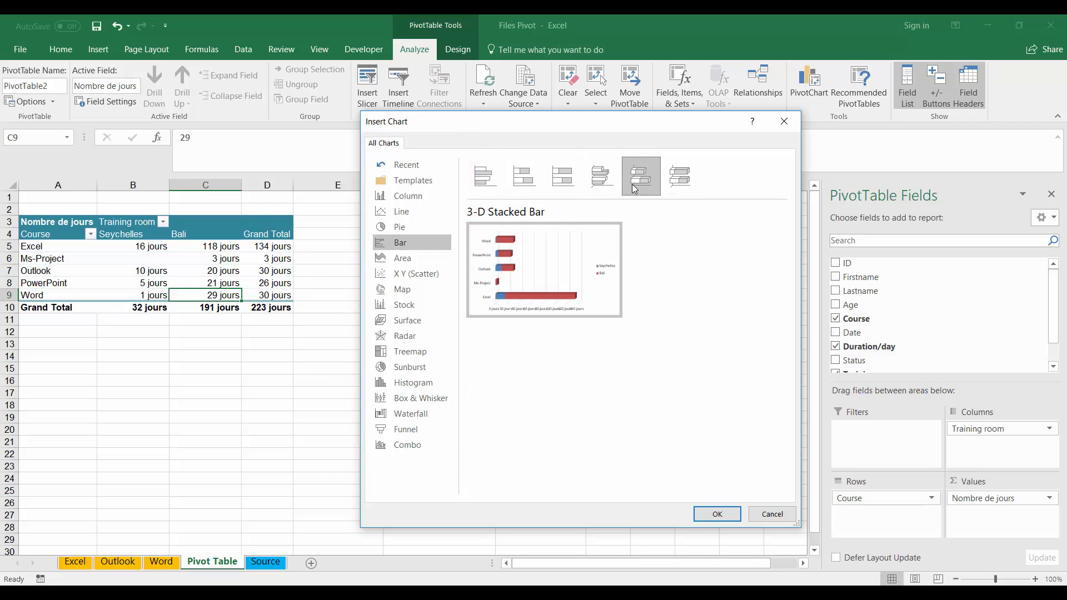
click(718, 514)
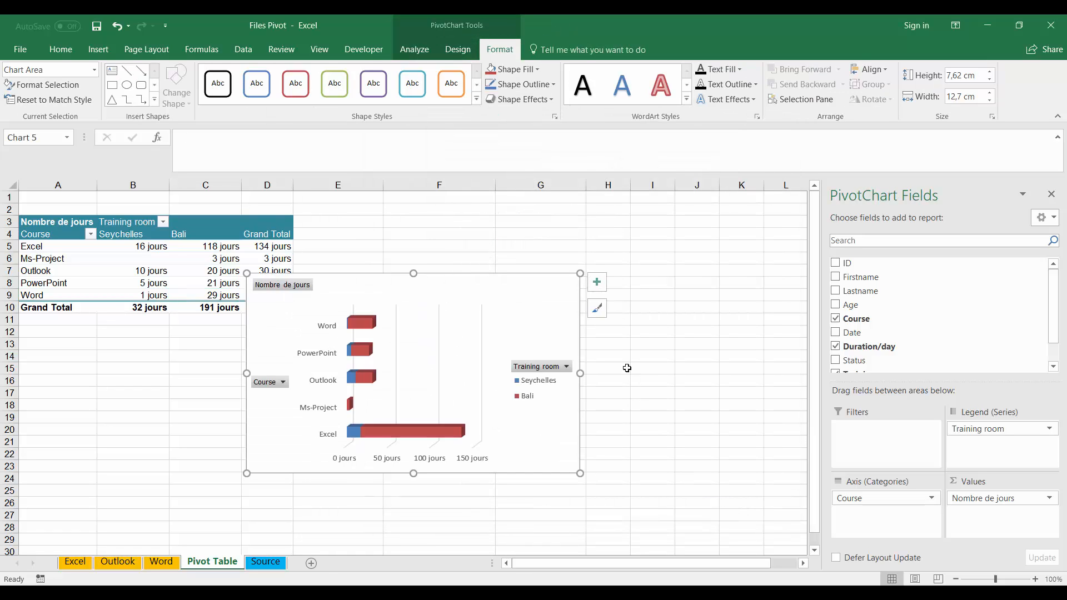
Step: Enlarge the PivotChart to about 8.75 cm high by 14.69 cm wide and move it beside the pivot table
drag(580, 273, 632, 244)
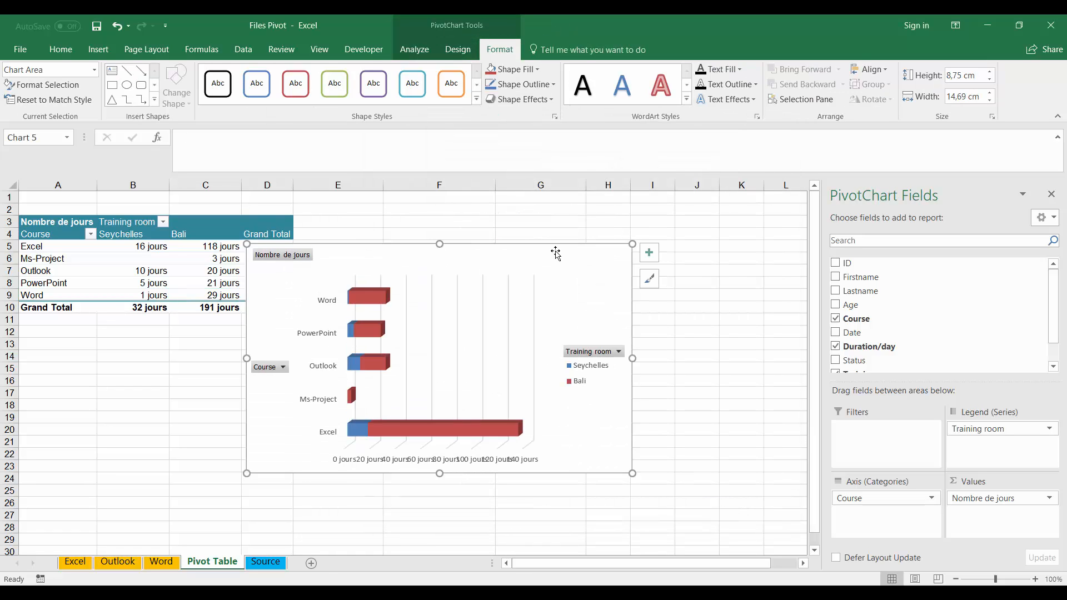
mouse_move(545, 246)
mouse_down()
mouse_move(604, 234)
mouse_move(612, 221)
mouse_up()
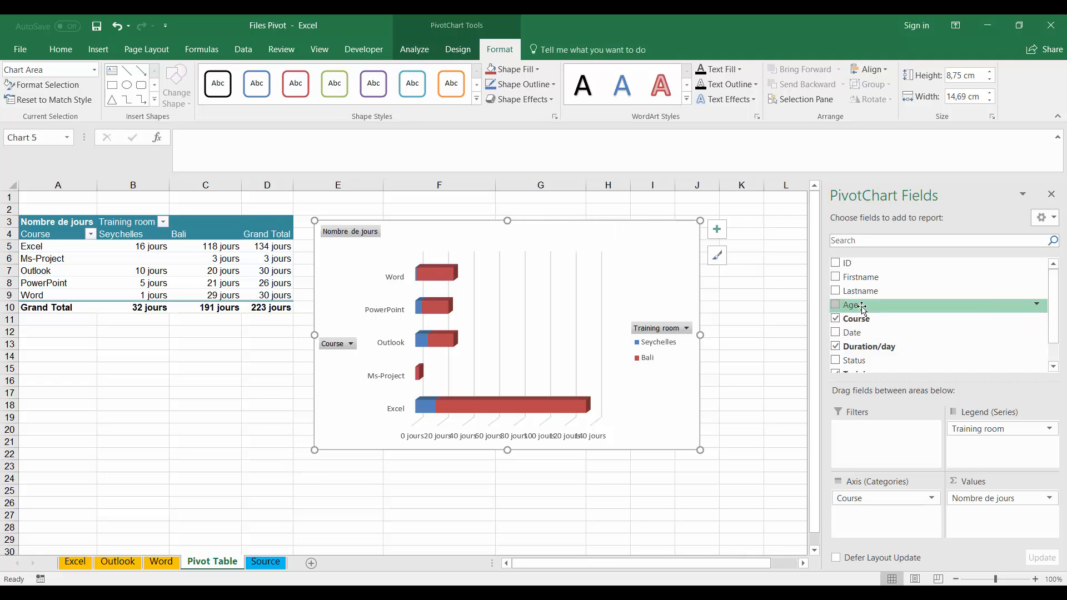
Step: Add the Status field to the chart's axis categories above Course and enlarge the chart to about 10.14 by 14.65 cm
mouse_move(861, 358)
mouse_down()
mouse_move(877, 379)
mouse_move(887, 531)
mouse_move(885, 520)
mouse_up()
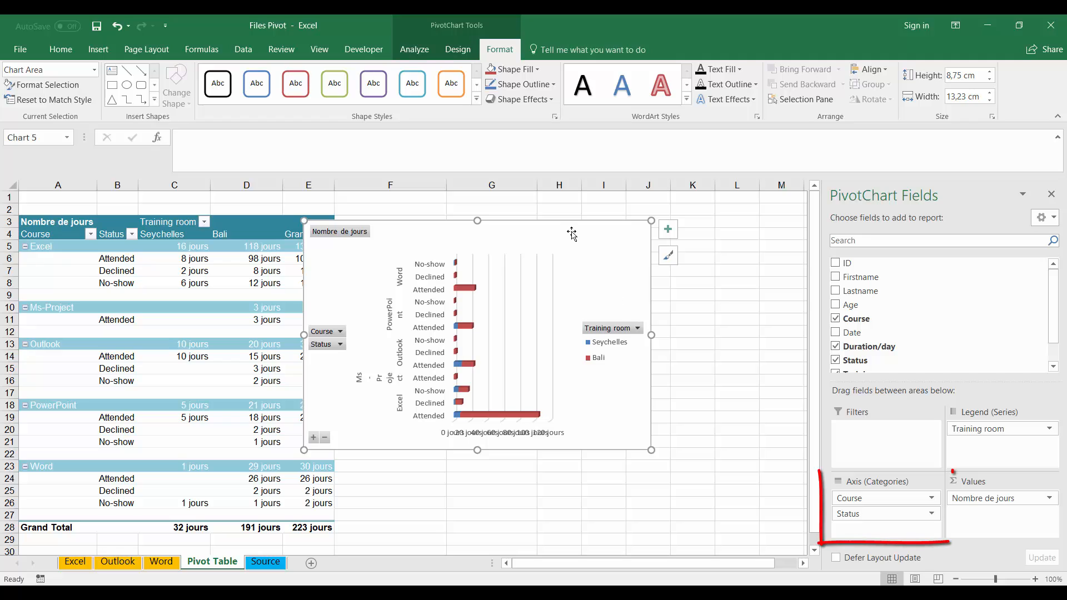
drag(565, 222, 623, 222)
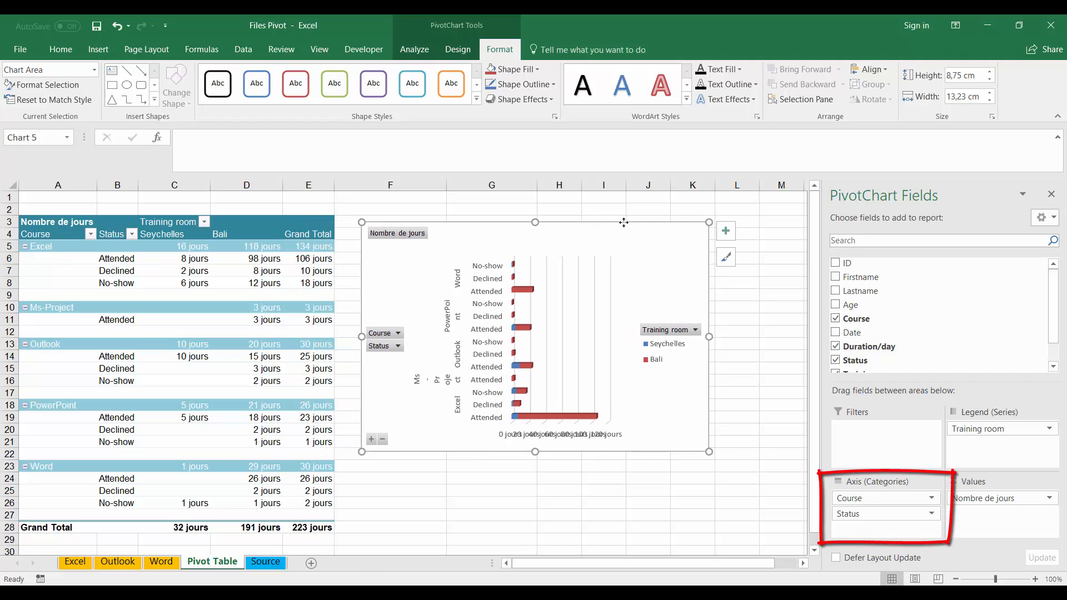
drag(859, 498, 864, 535)
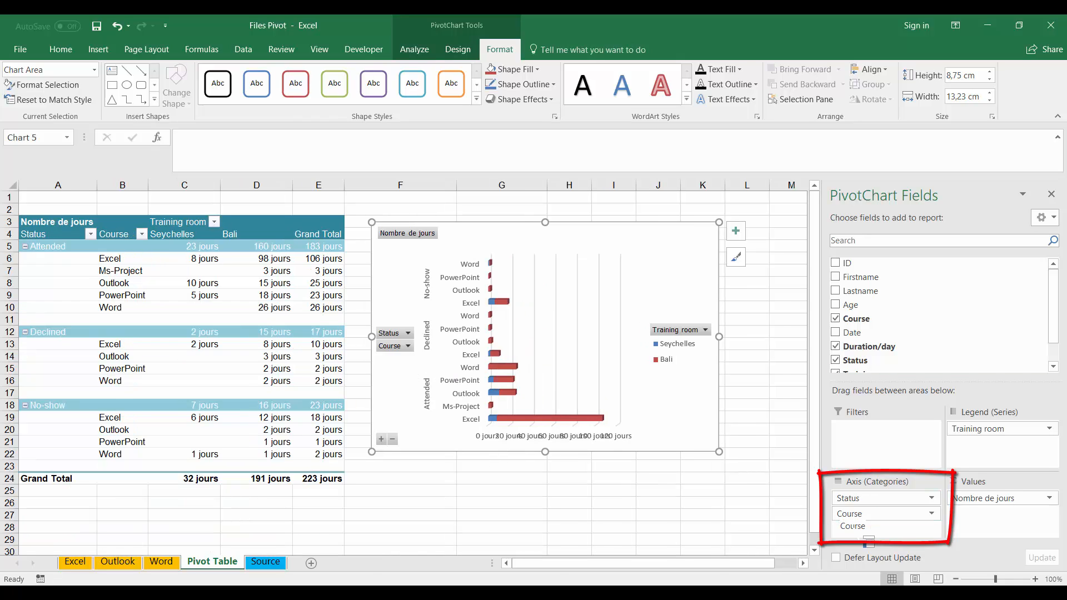
drag(719, 451, 759, 490)
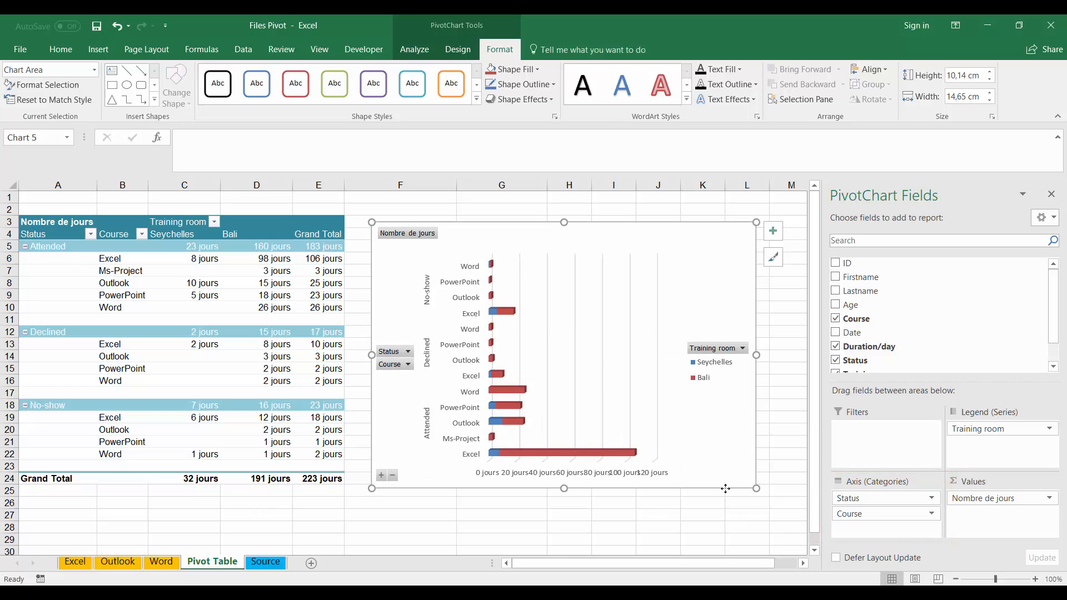
Step: Apply the fourth chart style with pale outlined bars and give the chart area a light red gradient shape style
click(454, 51)
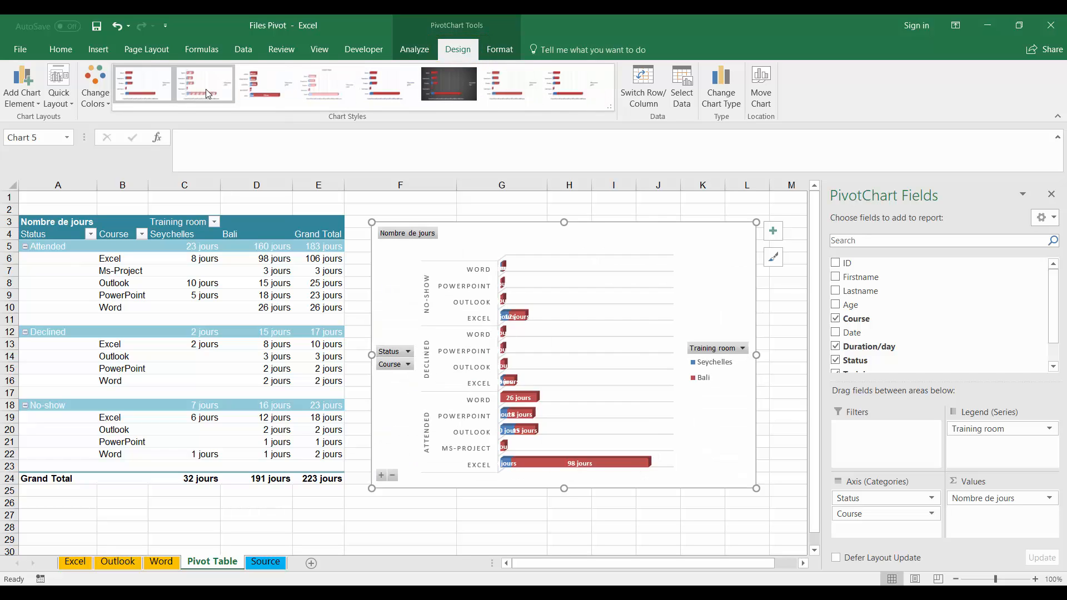
click(309, 89)
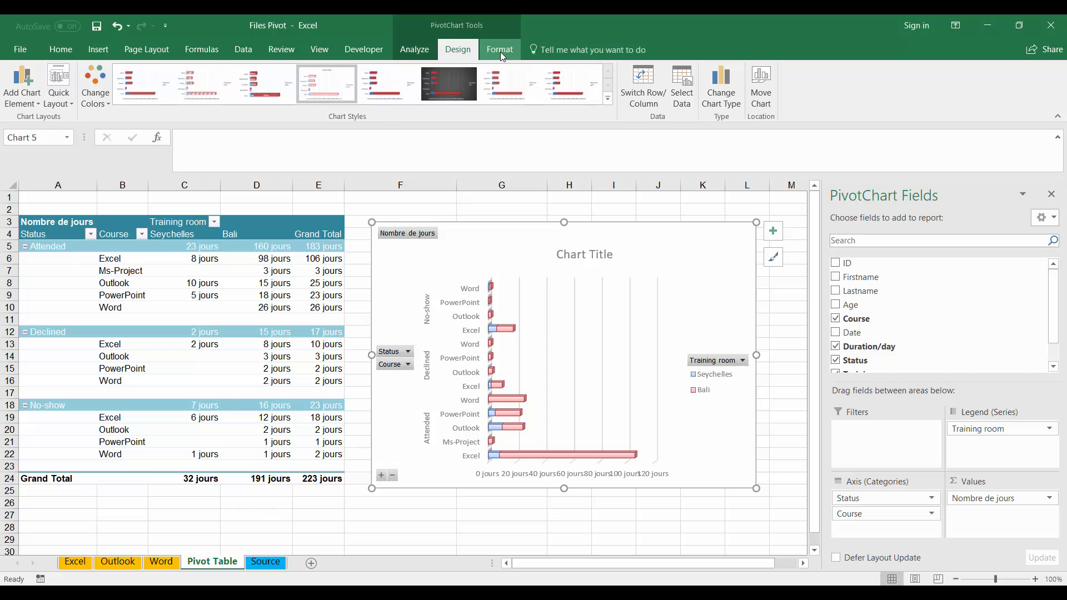
click(500, 51)
click(477, 100)
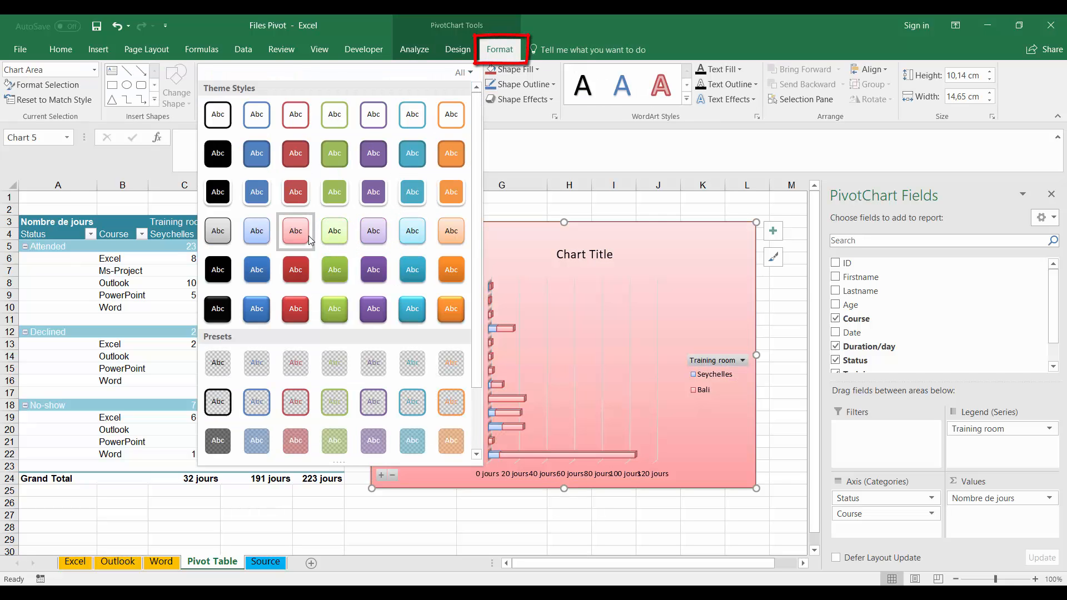
click(309, 235)
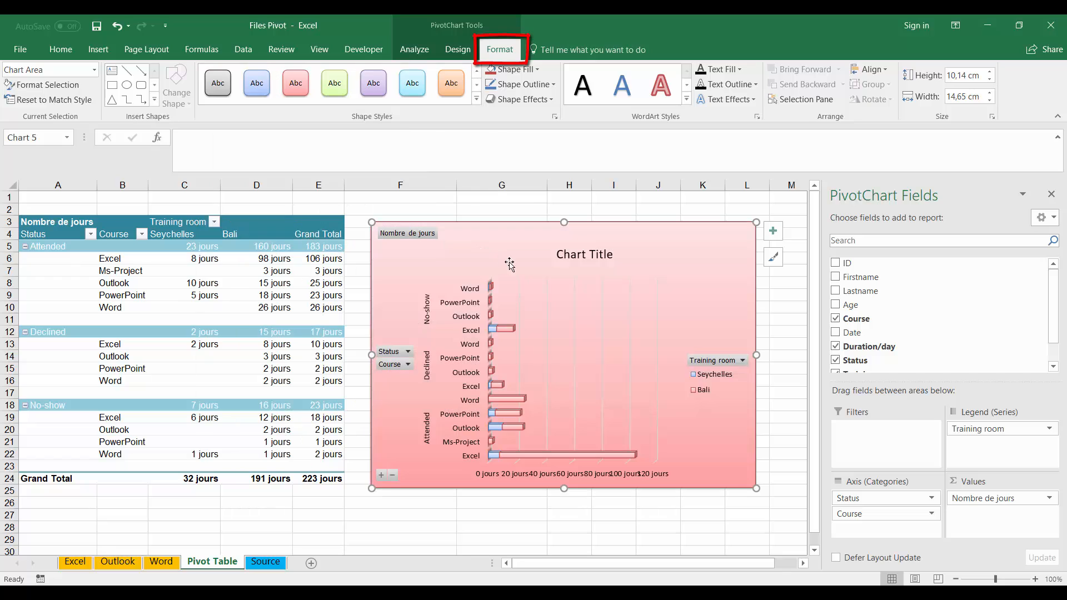
Step: Delete the chart title and enlarge the chart to about 10.61 cm high by 15.35 cm wide
click(570, 262)
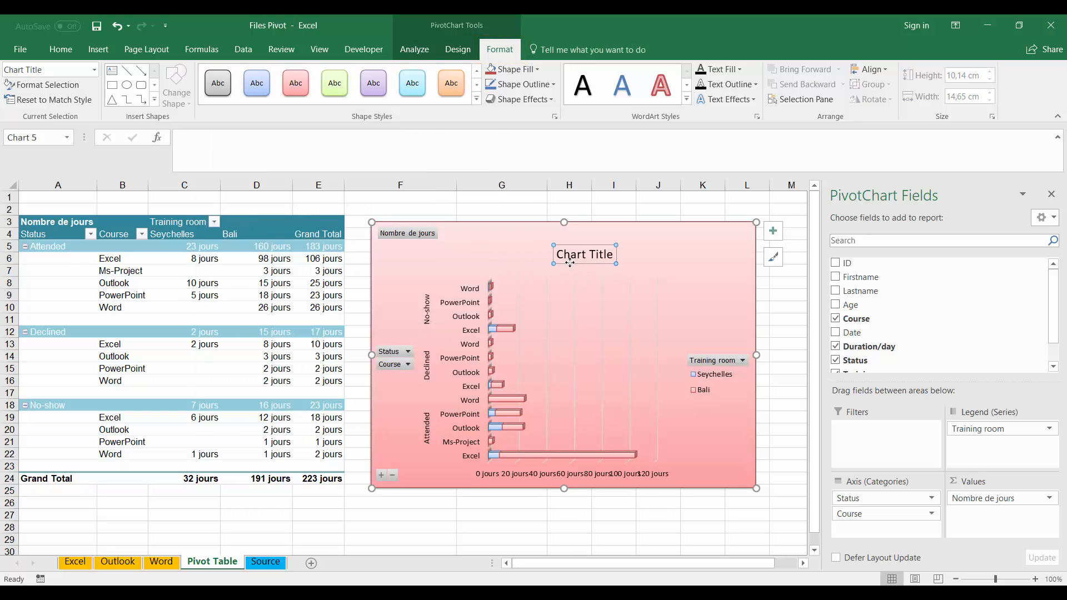
key(Delete)
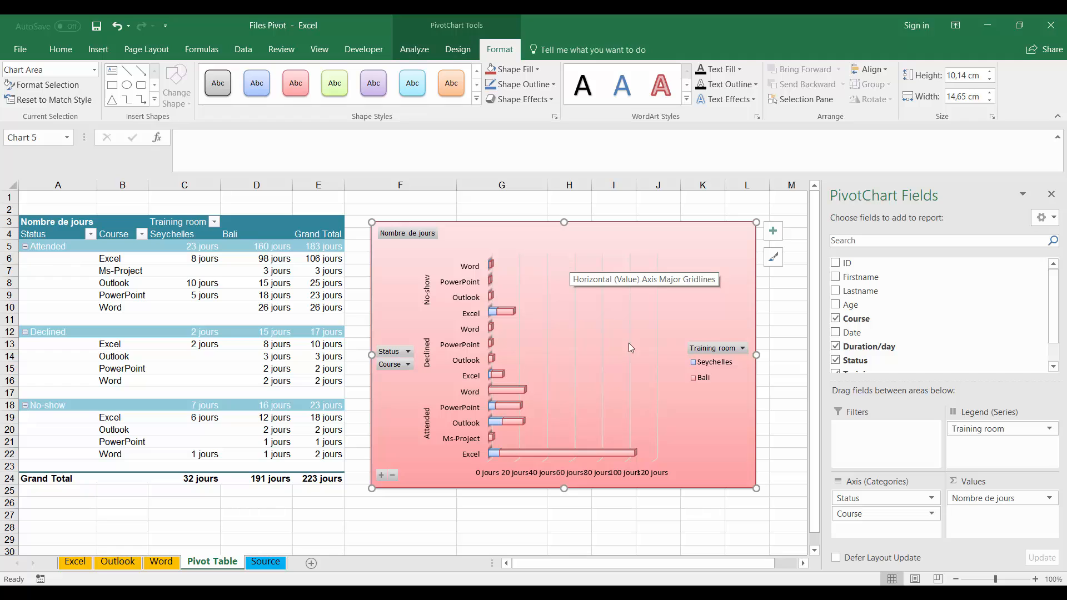
drag(756, 489, 774, 499)
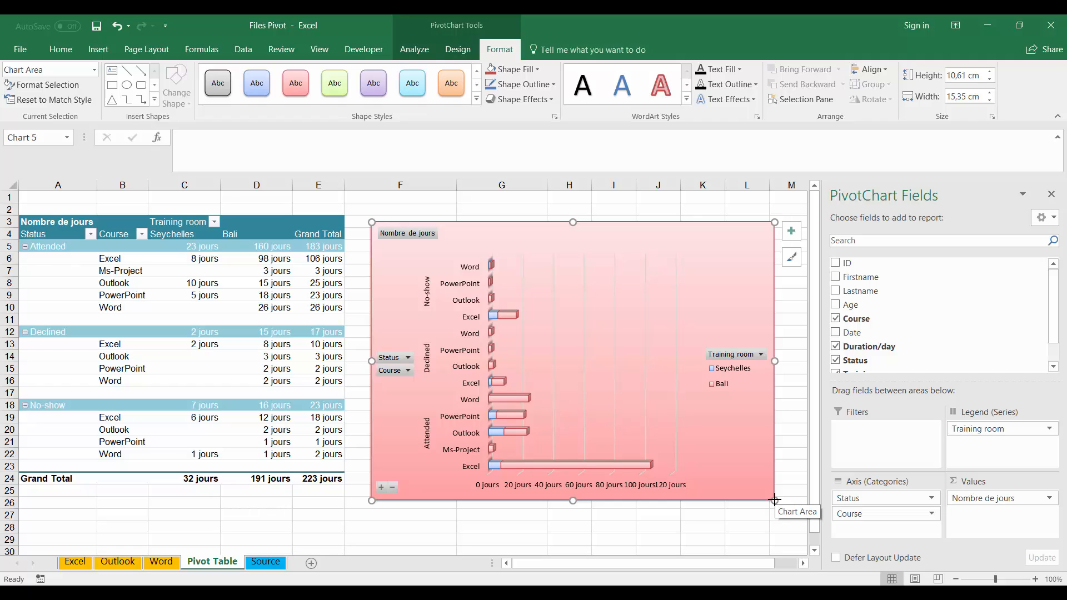
Step: Change the chart type to 3-D Clustered Column and apply the fifth chart style with solid columns on a white background
click(470, 53)
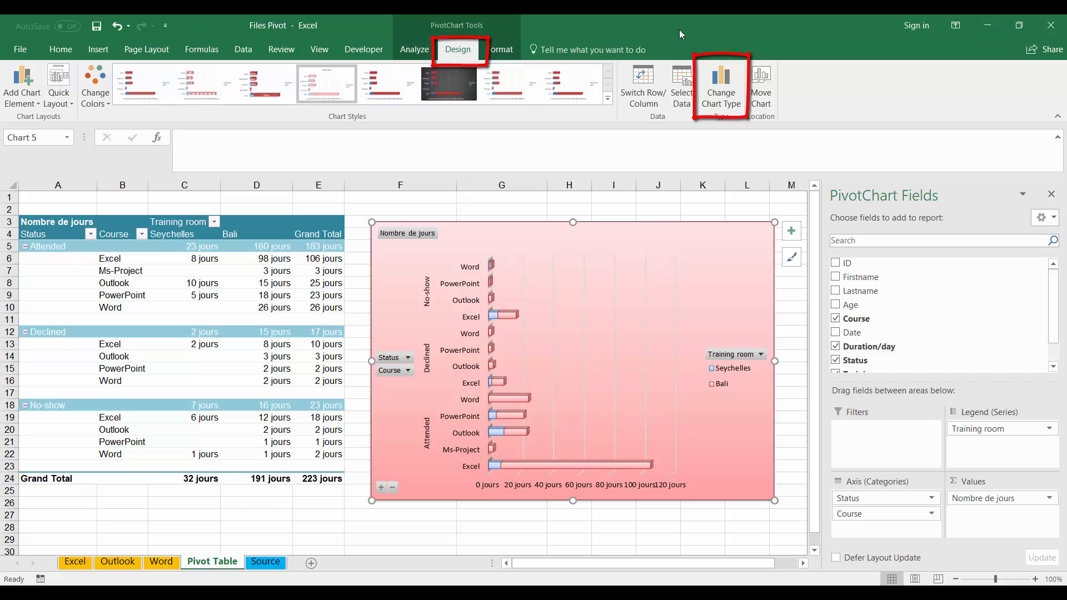
click(717, 93)
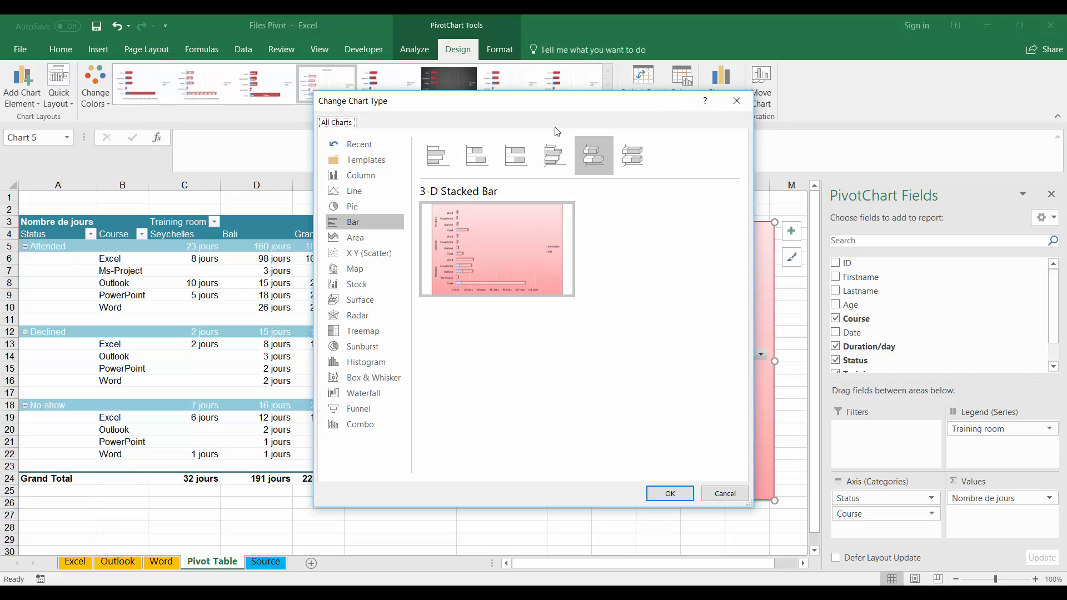
click(381, 177)
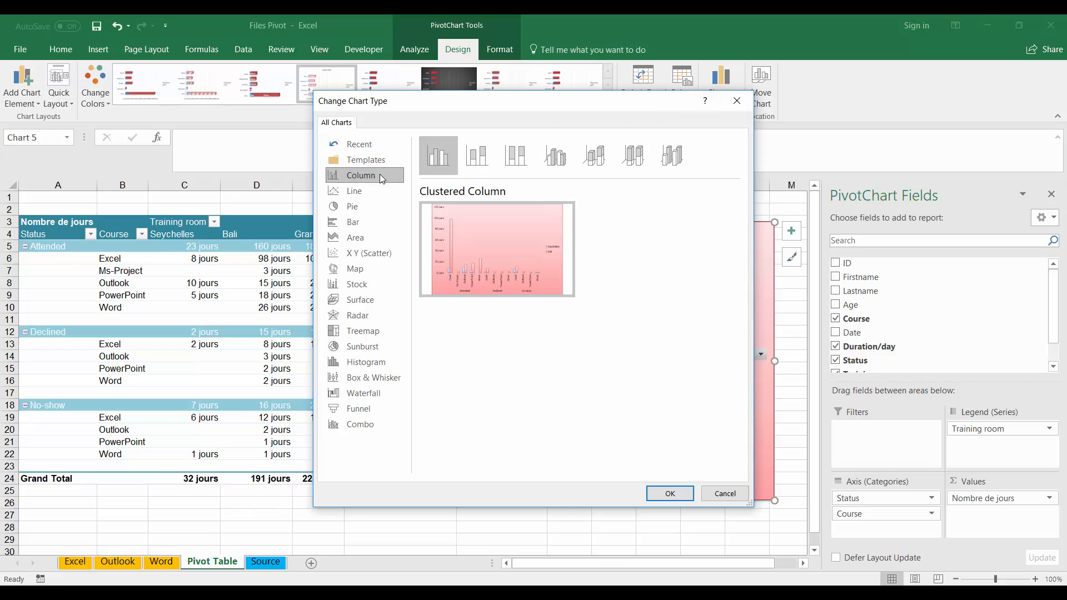
click(554, 164)
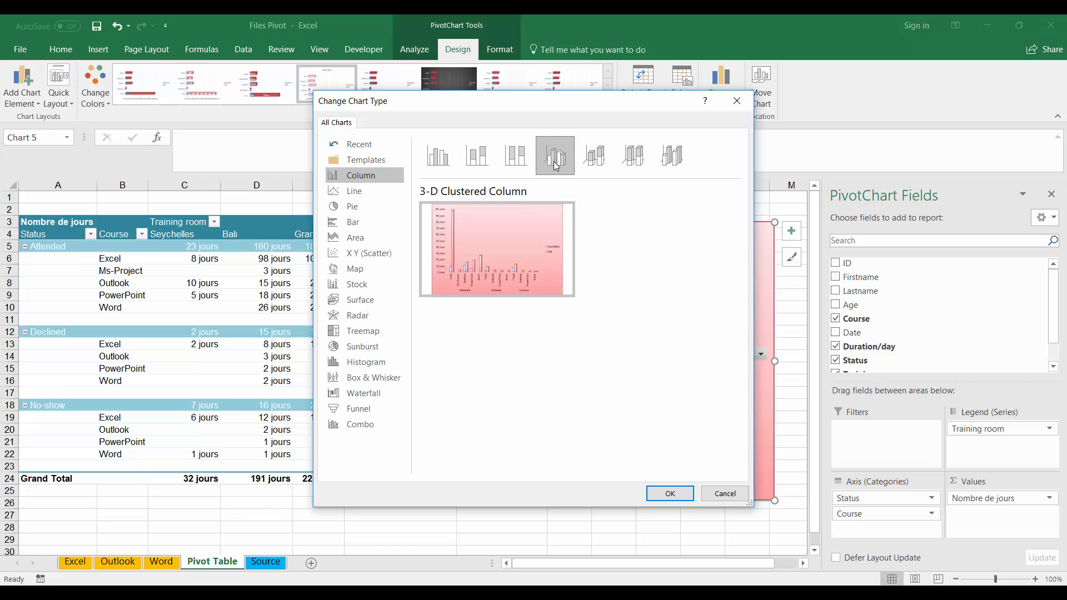
click(683, 493)
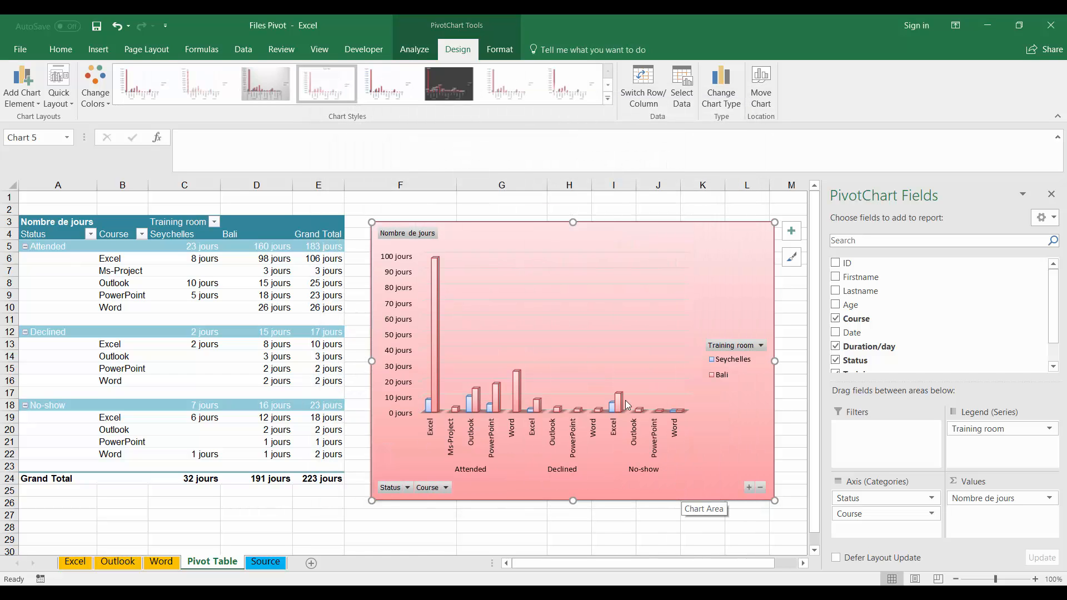
click(402, 91)
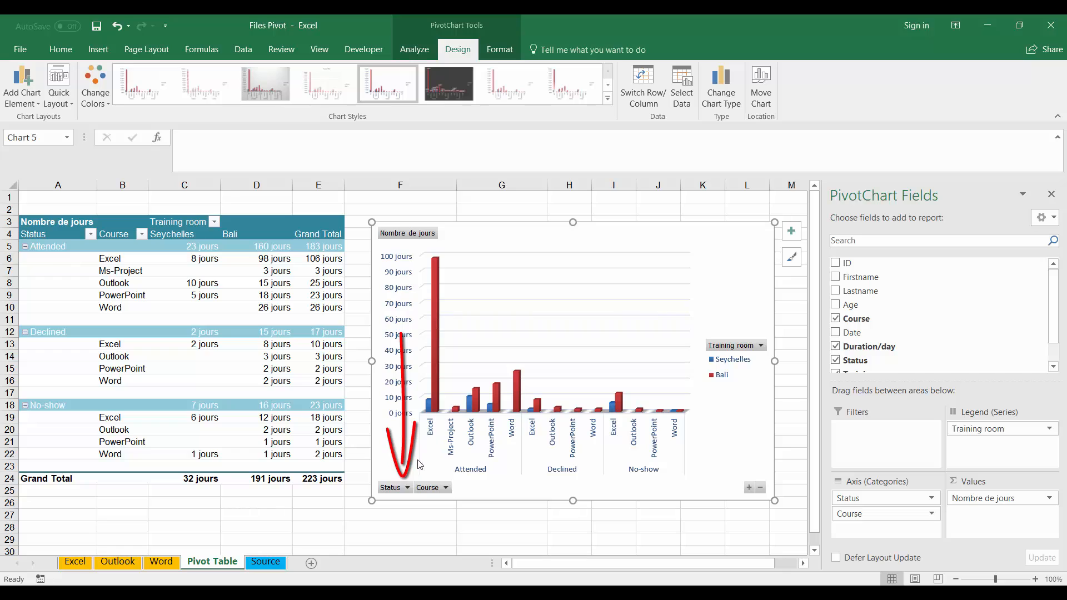
Step: Filter the chart to exclude the Declined status and the Seychelles training room
click(408, 488)
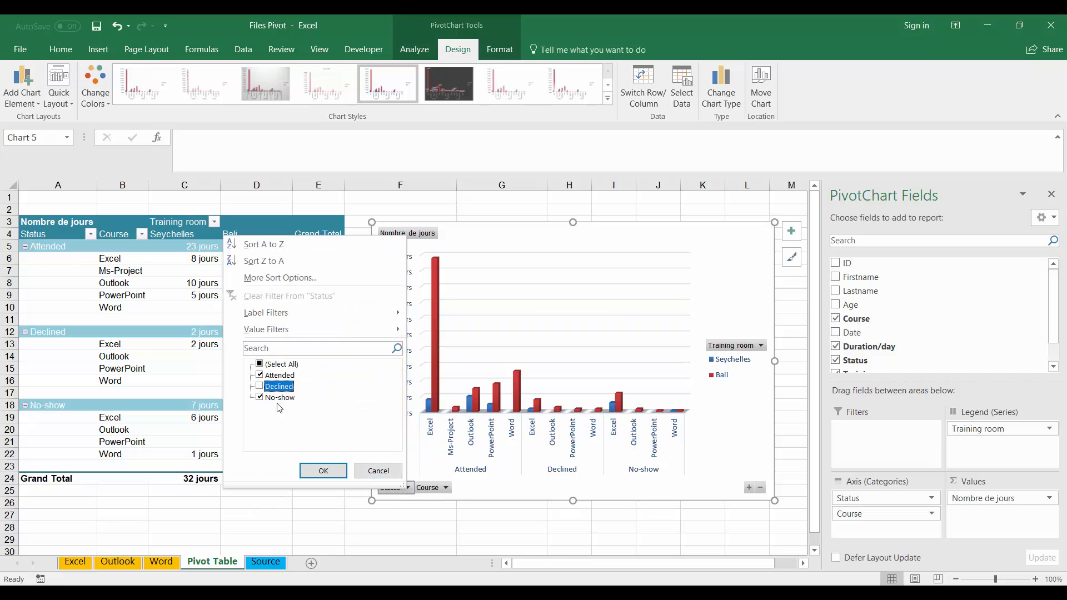
click(322, 471)
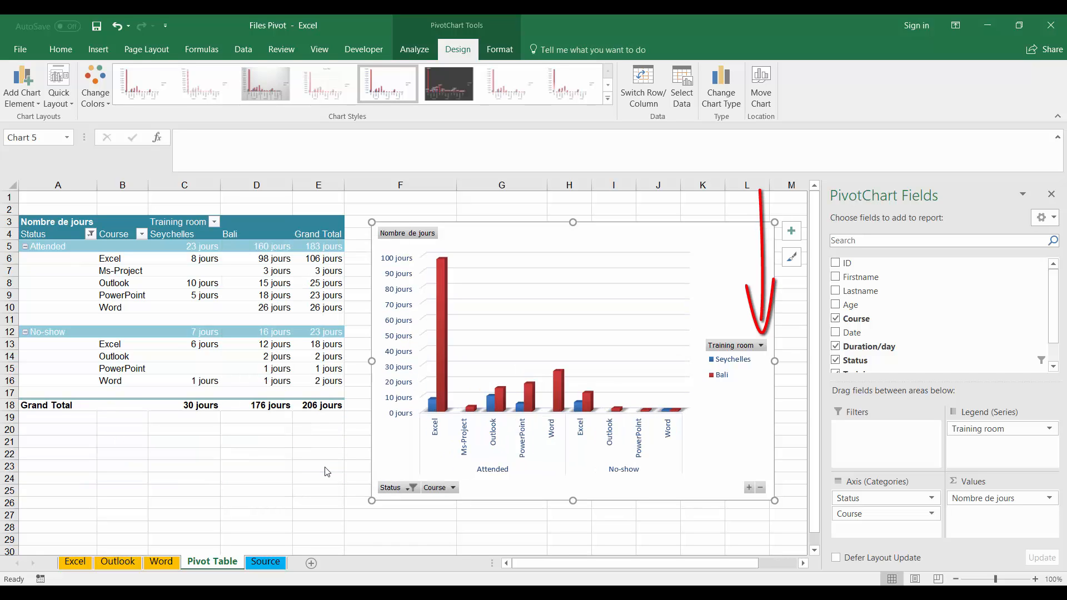
click(761, 346)
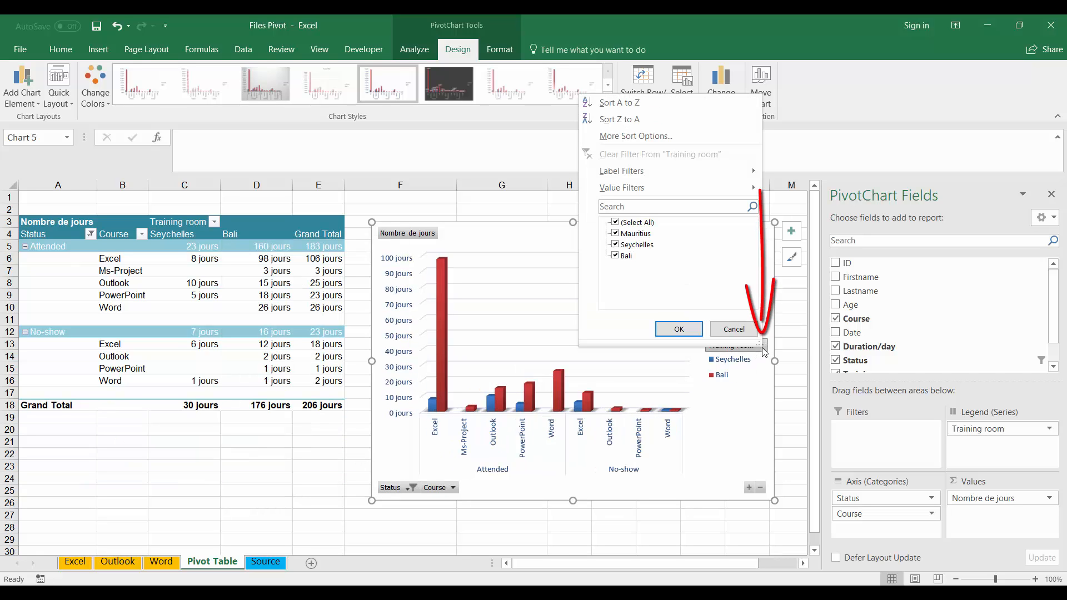
click(615, 244)
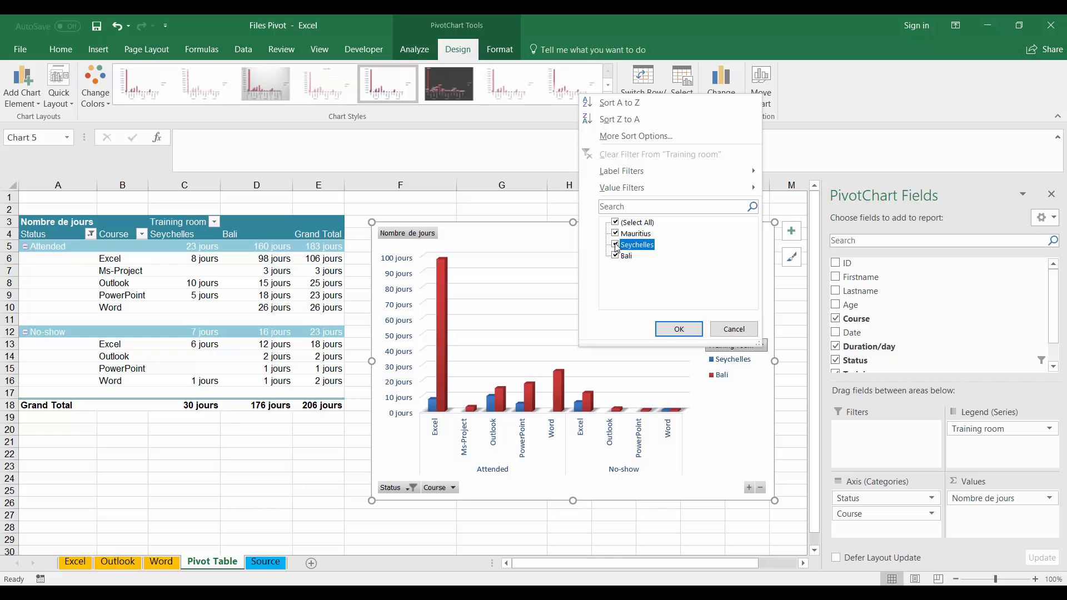
click(677, 330)
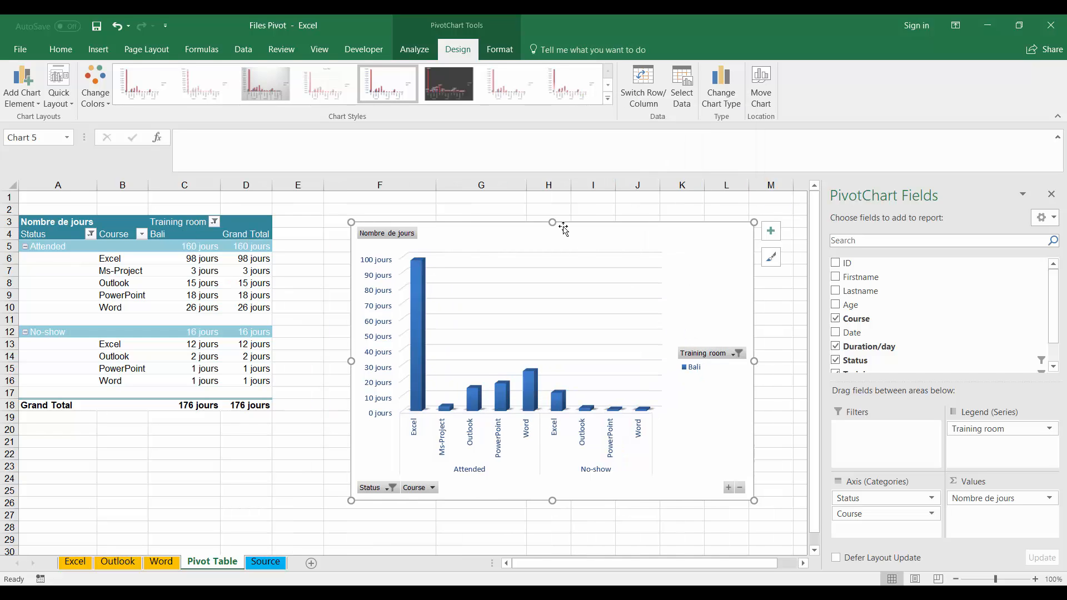
Step: Shift the chart against the pivot table's edge, then relocate it to a new sheet named Chart1
drag(575, 224, 512, 219)
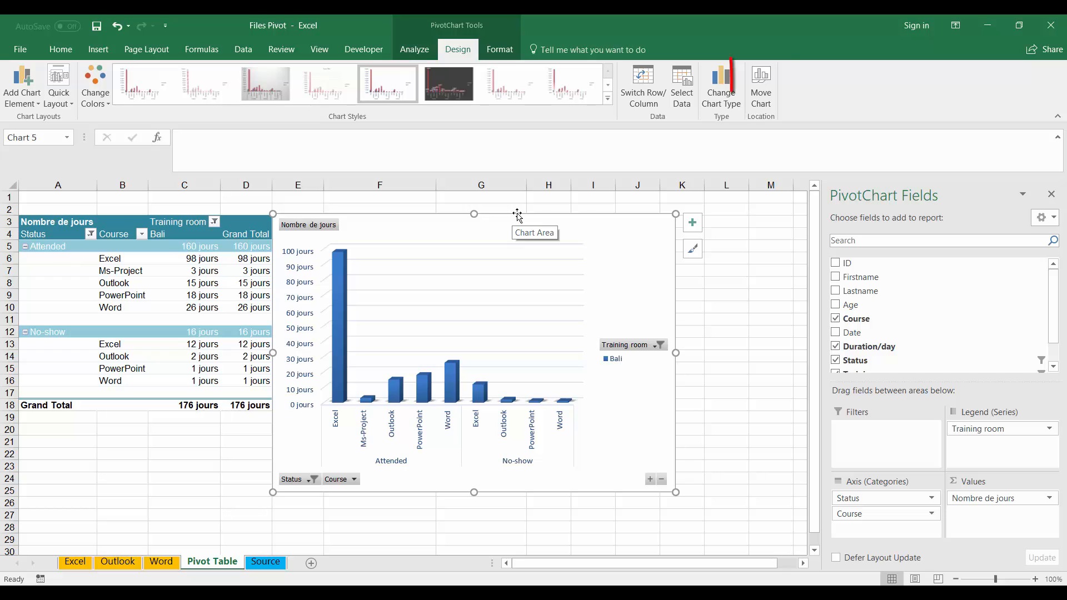
click(758, 104)
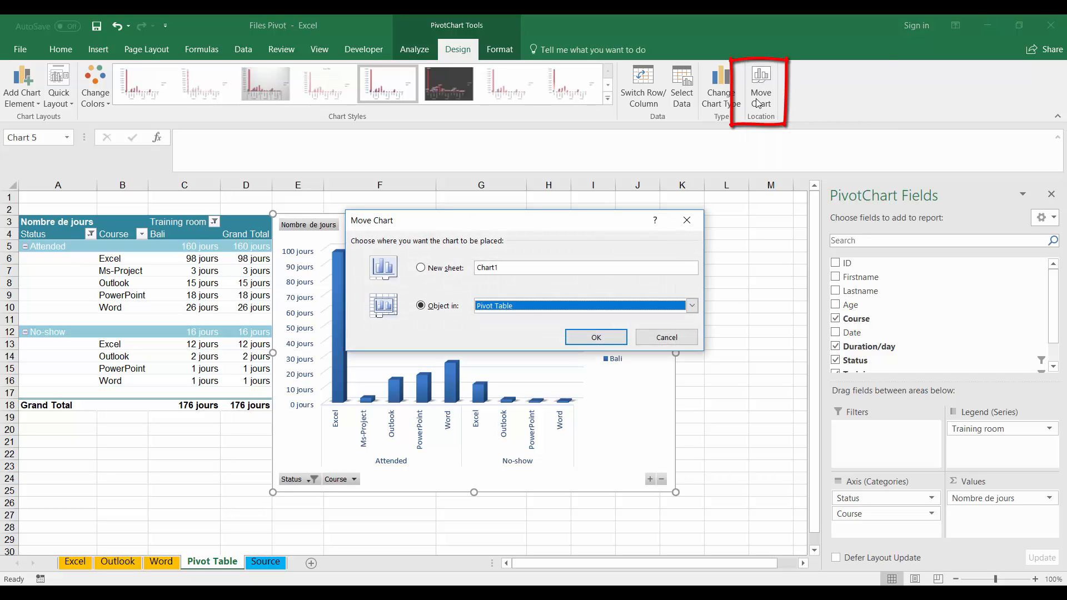
click(431, 269)
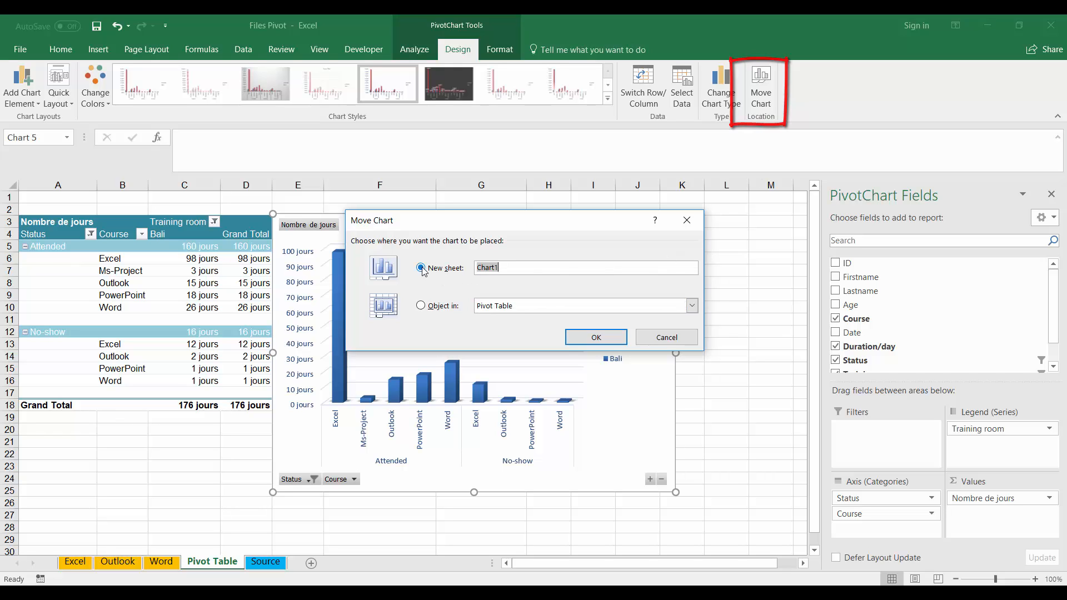
click(606, 339)
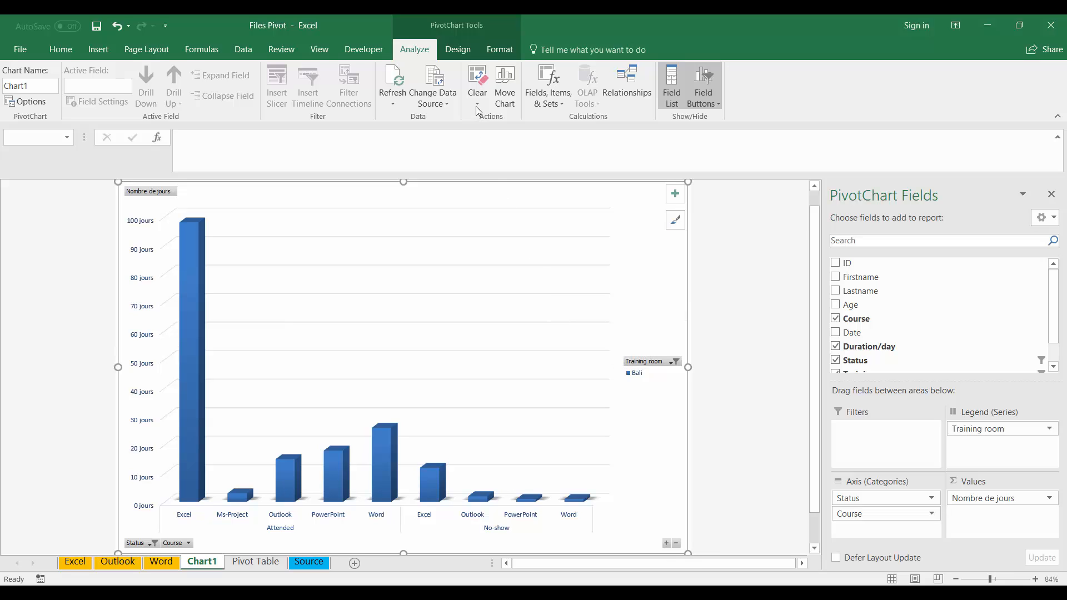
Step: Review the design, format and analysis tools available for the Chart1 sheet and check the Pivot Table sheet
click(458, 50)
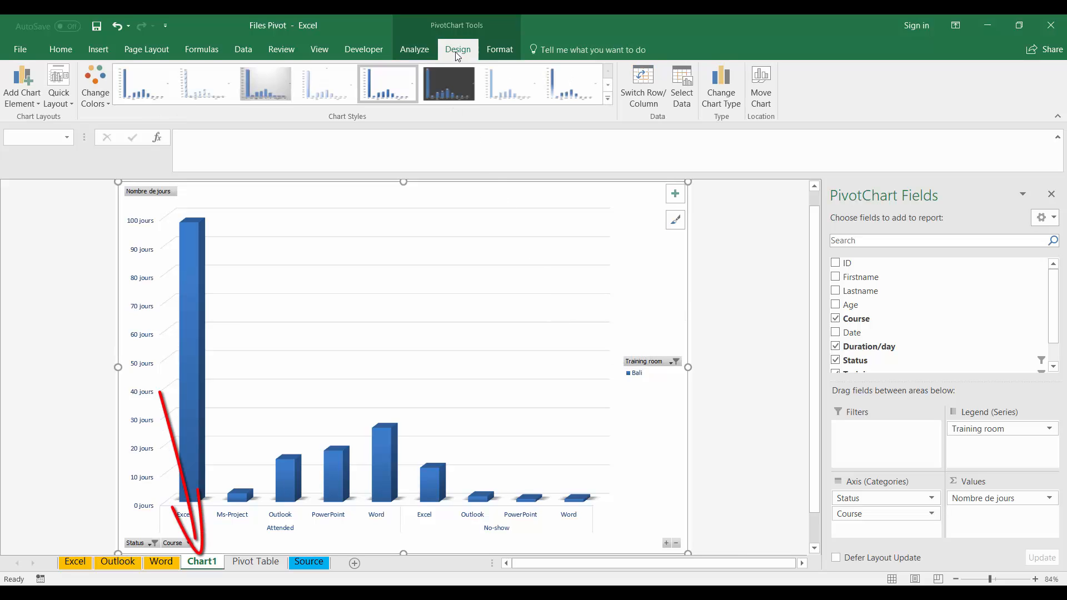
click(498, 49)
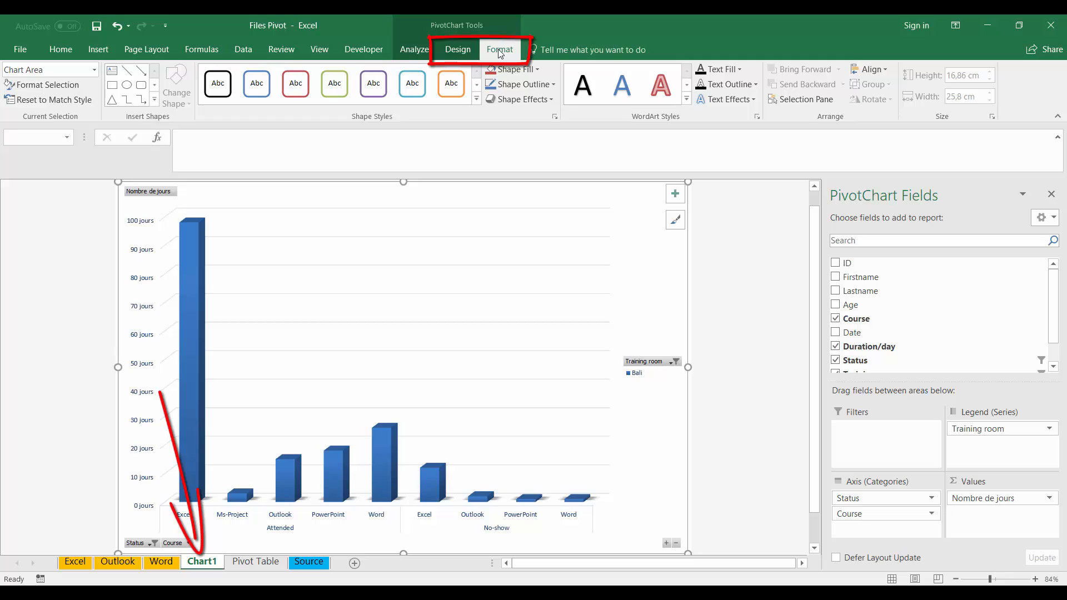
click(249, 565)
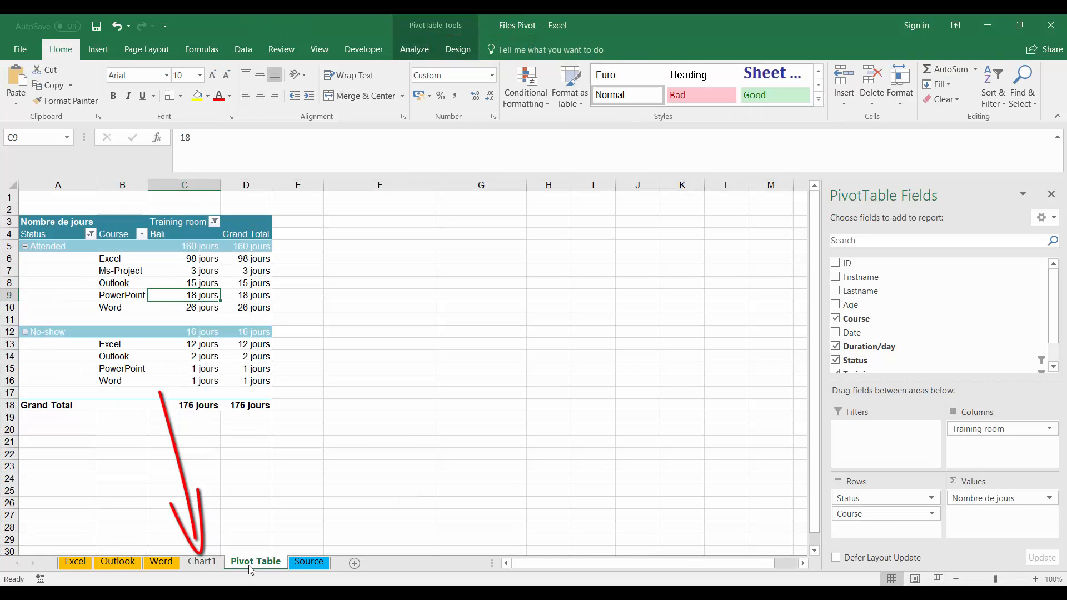
click(210, 563)
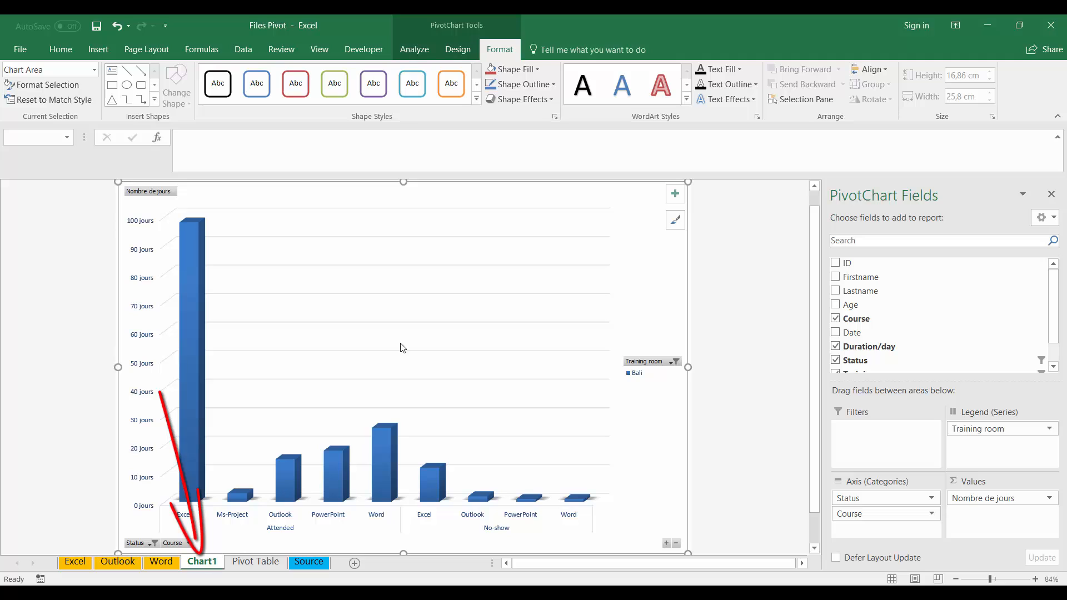
click(414, 49)
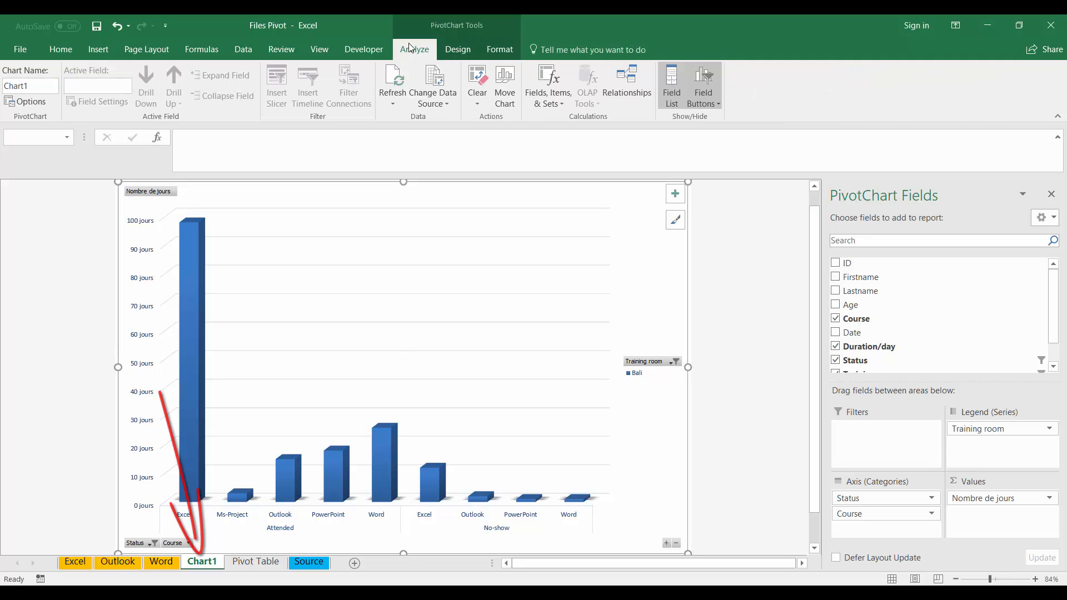
Step: Move the chart from its own sheet back into the Pivot Table worksheet as an embedded object
click(458, 49)
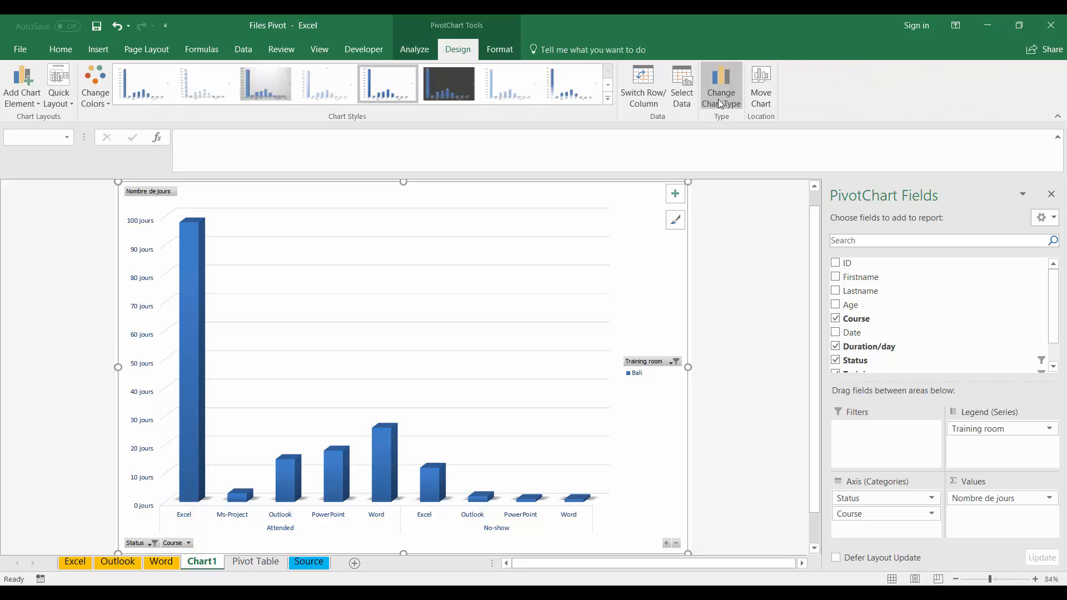
click(769, 99)
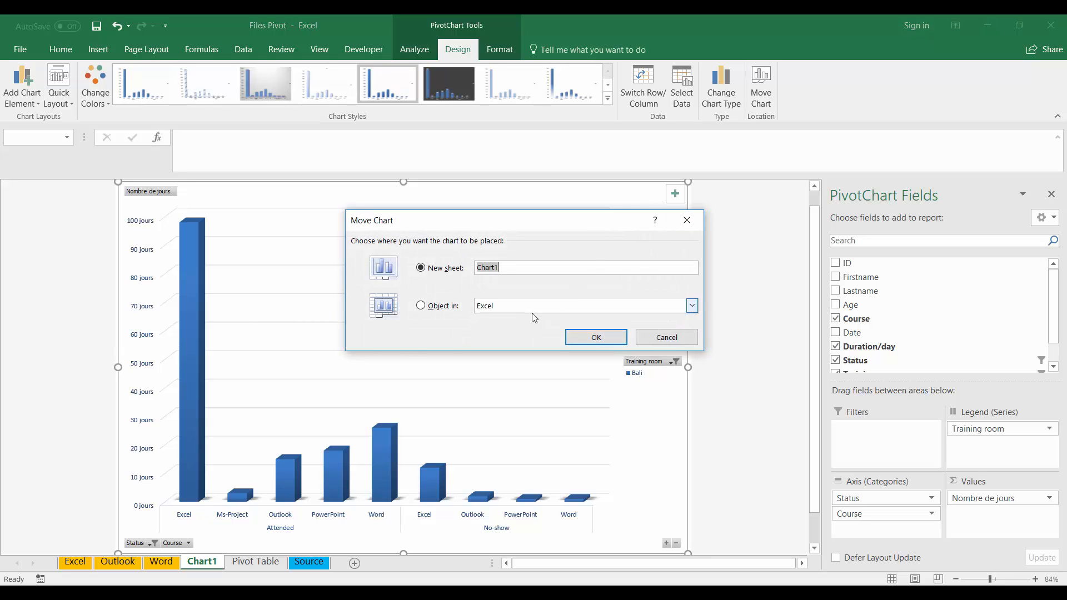
click(692, 305)
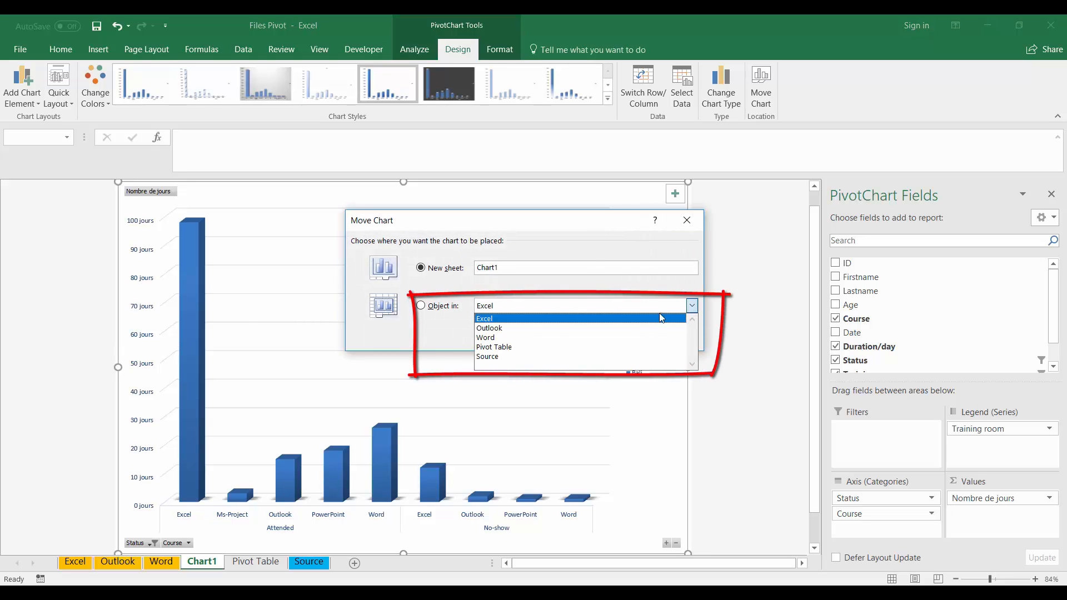
click(531, 346)
click(614, 336)
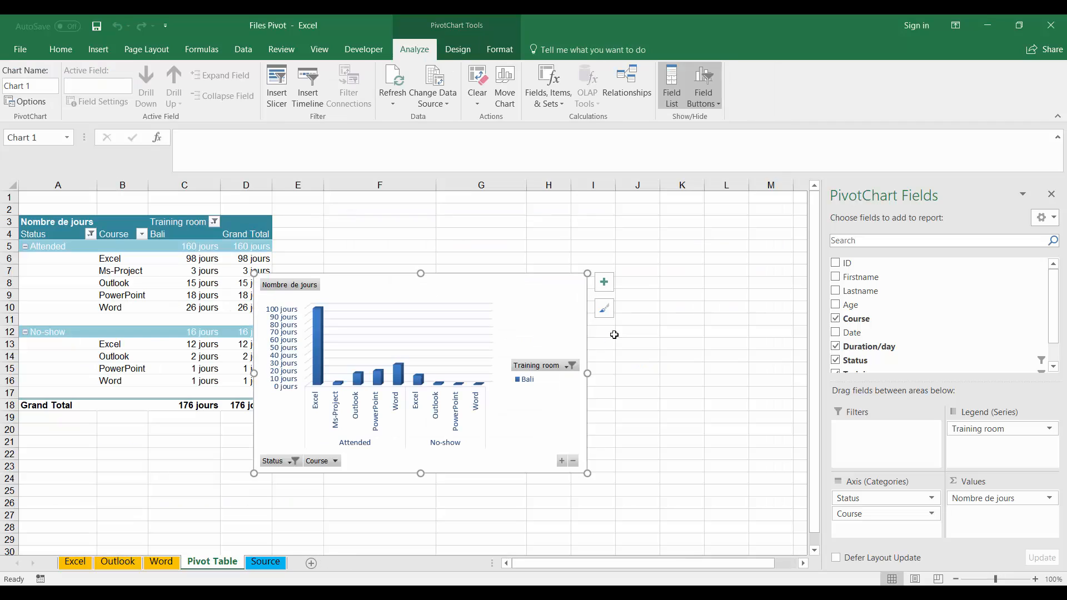
Step: Reposition the chart clear of the pivot table, over columns F to K, and hide all its field buttons
drag(548, 275, 630, 228)
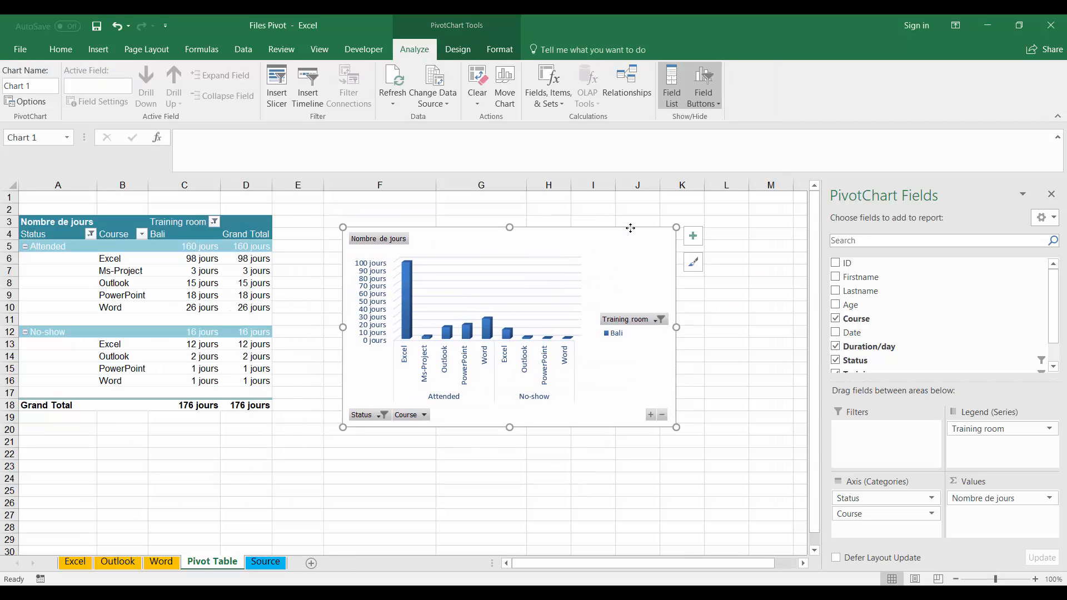
click(707, 87)
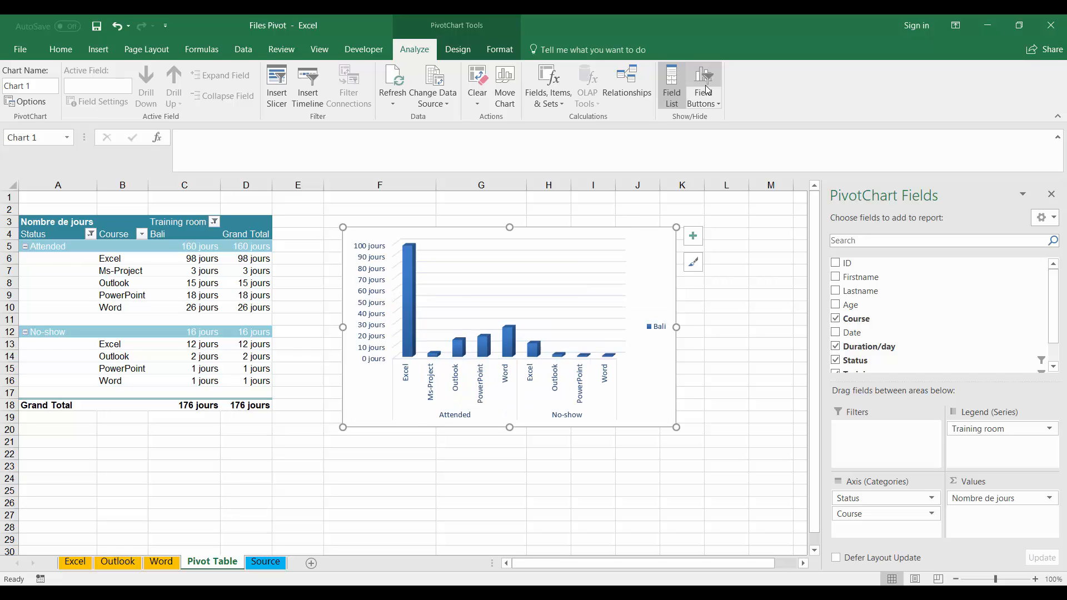